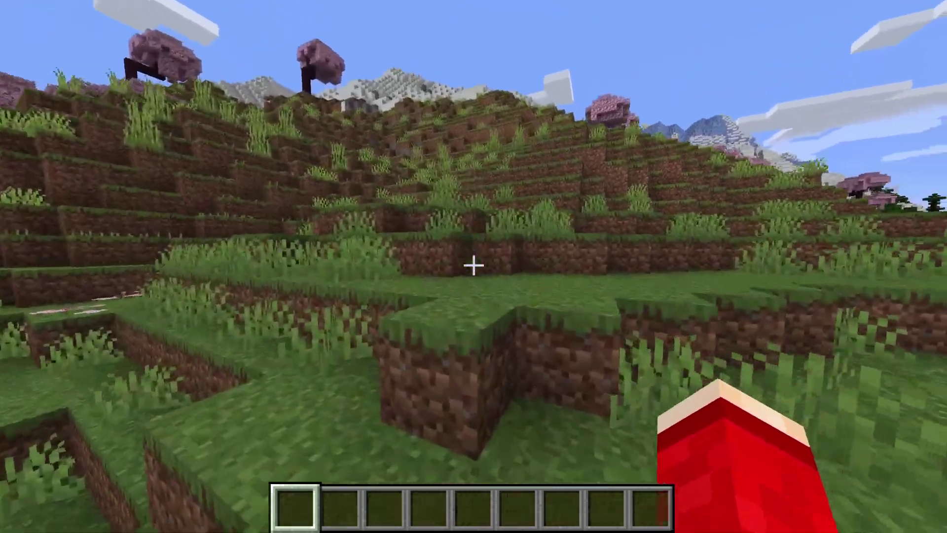
key(w)
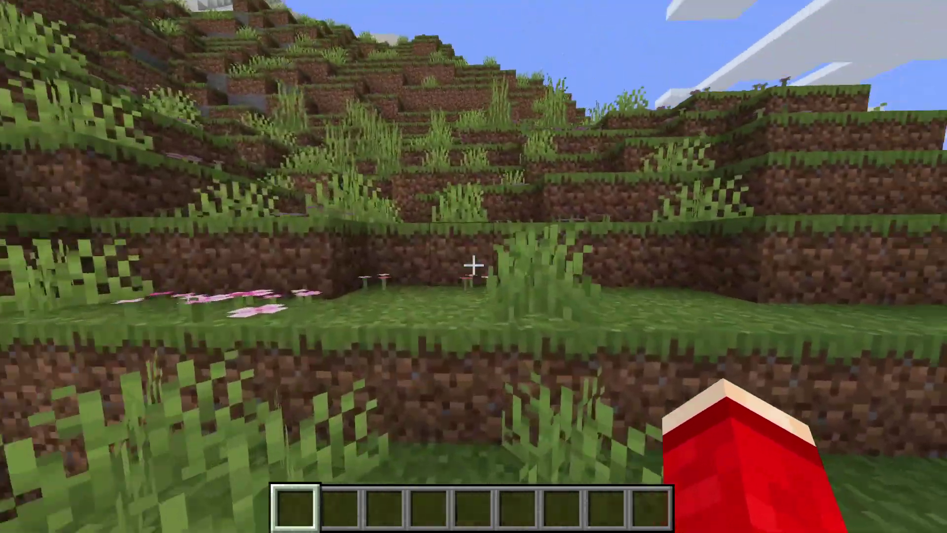
key(space)
key(w)
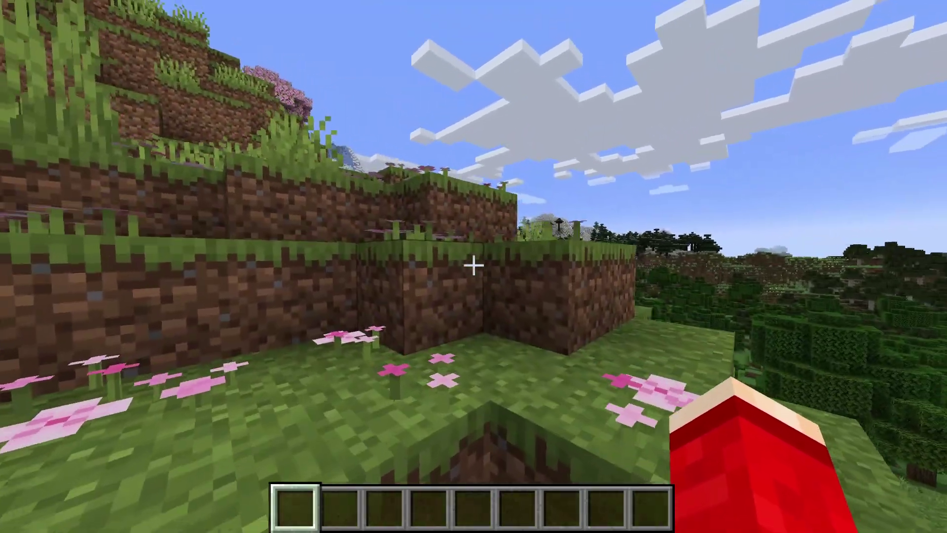
key(w)
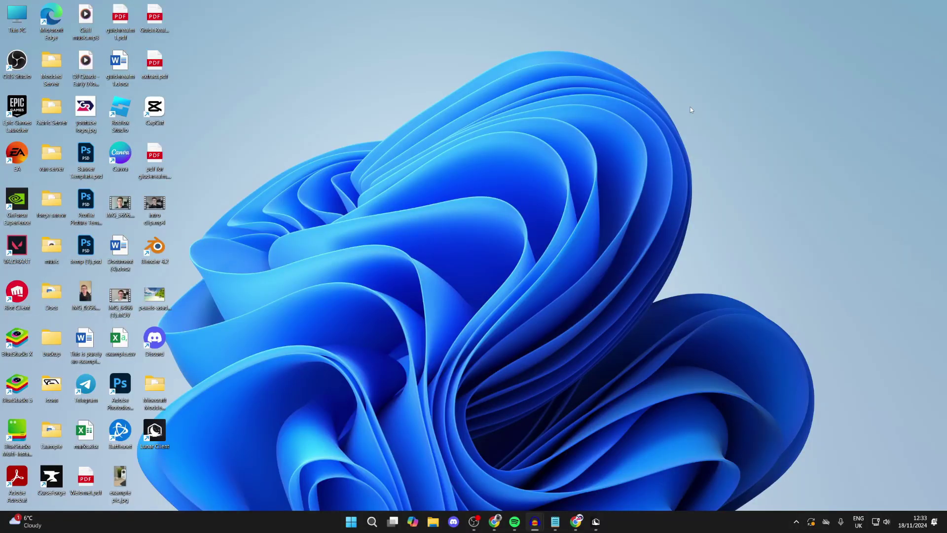
Switch to Chrome, search Google for "meteor client" and open the official Meteor Client website.
key(alt+Tab)
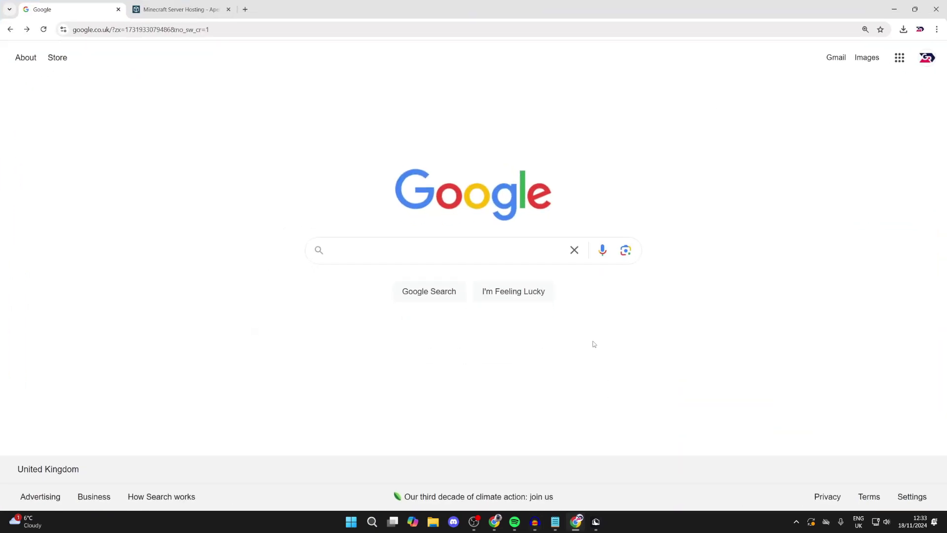
click(483, 250)
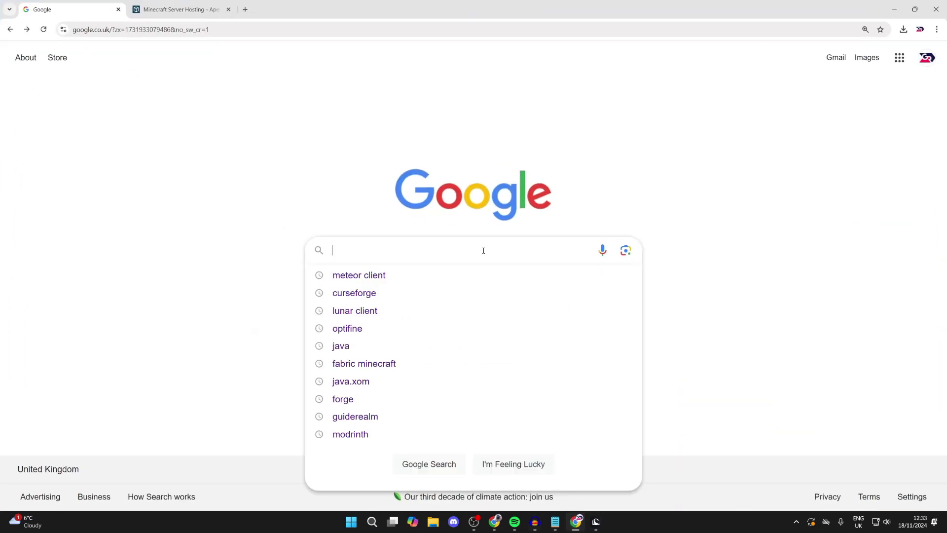
text(meteor c)
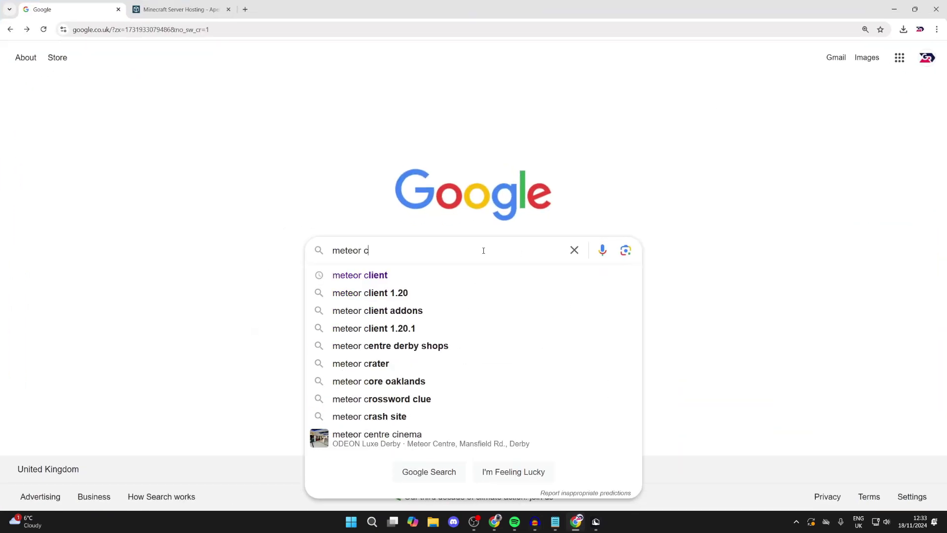
text(lient)
key(Return)
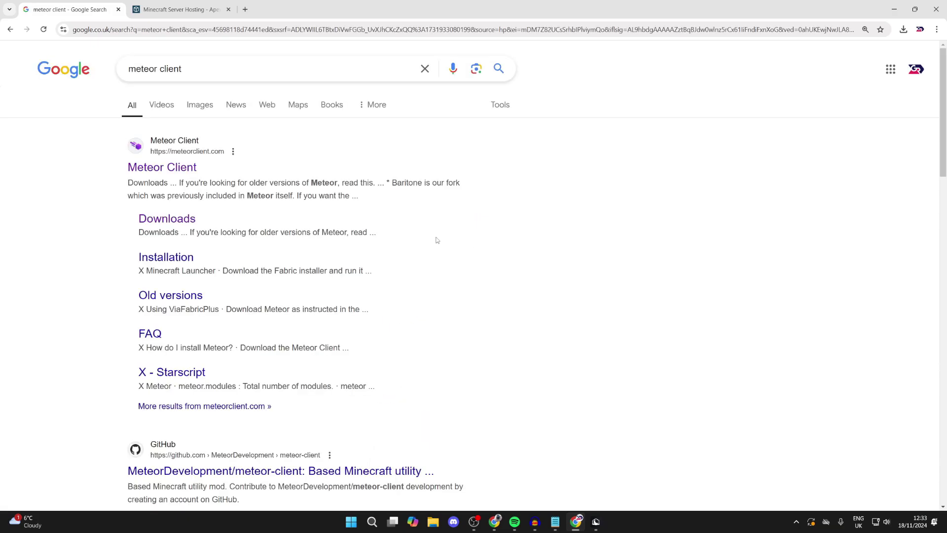
click(164, 167)
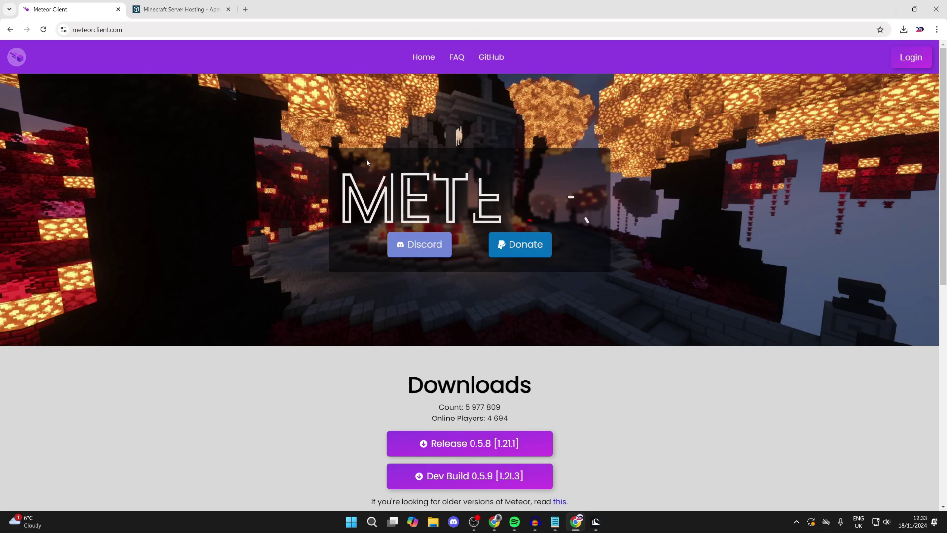
Download Meteor Release 0.5.8 [1.21.1], skipping the advertisement page and closing its tab once the file is saved.
scroll(366, 159, down, 3)
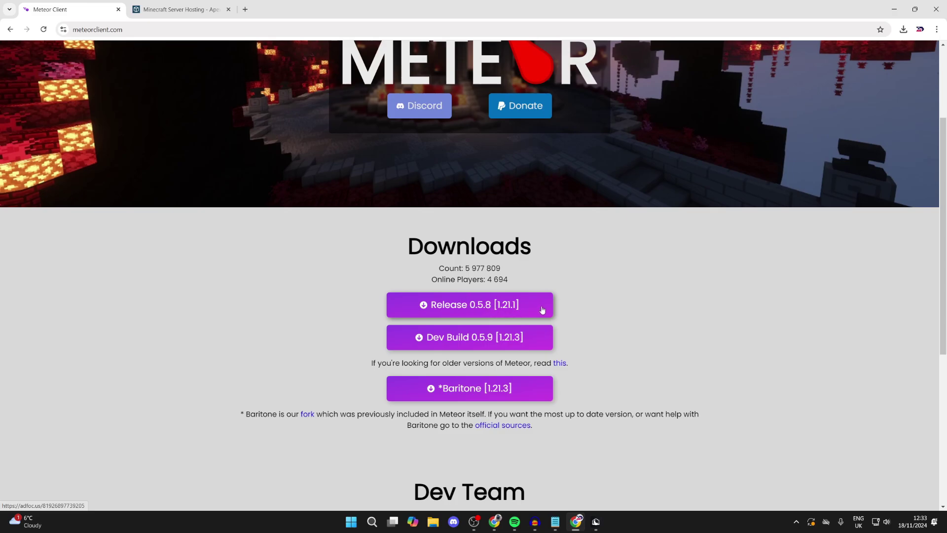
click(478, 304)
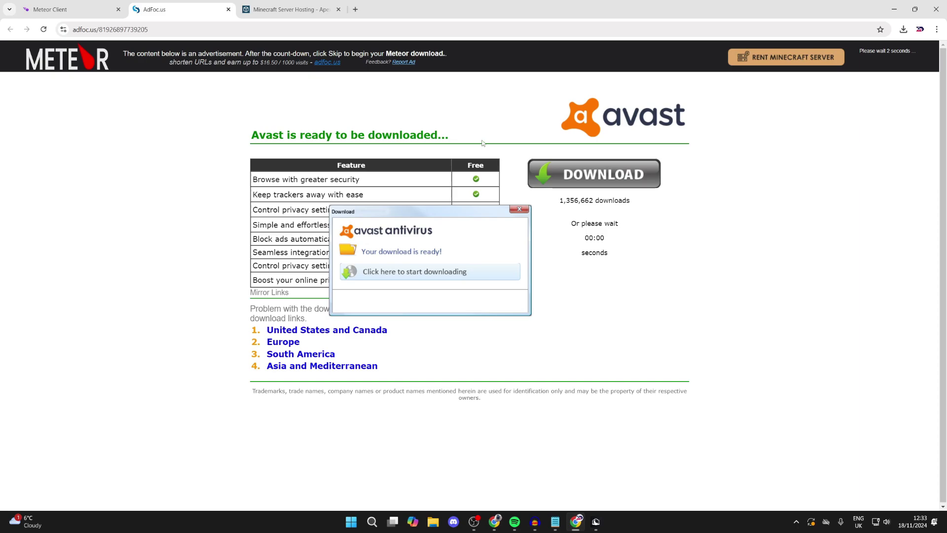
click(893, 57)
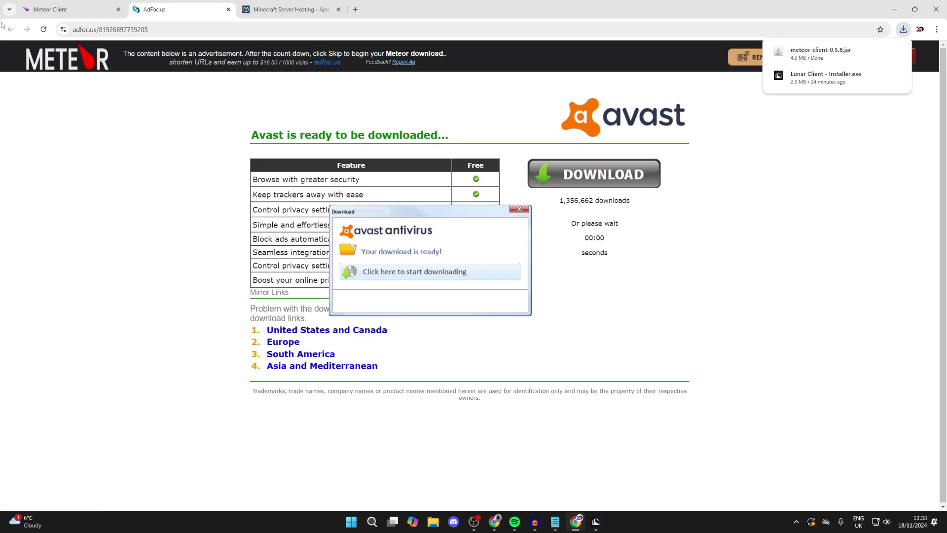
click(228, 10)
scroll(178, 133, up, 3)
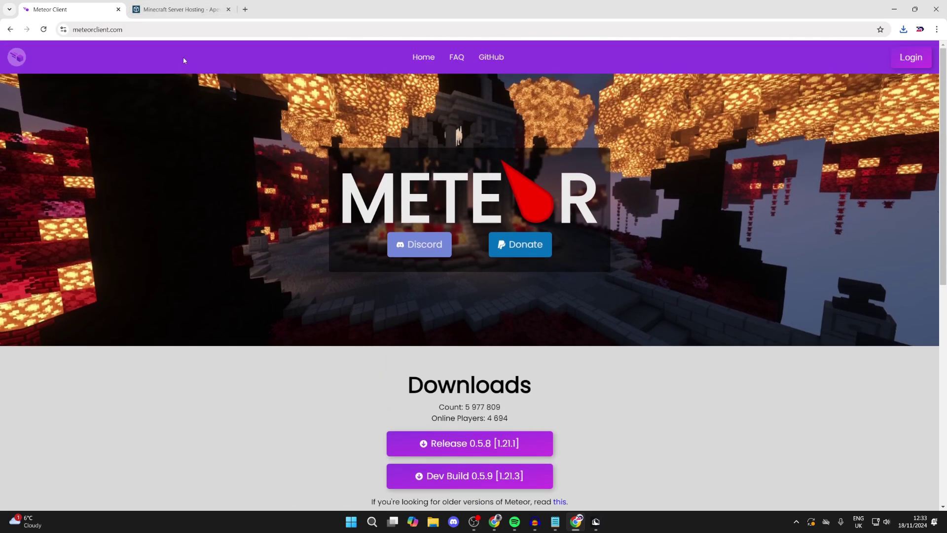
Leave the Meteor website and search Google for "minecraft fabric".
key(alt+Left)
text(m)
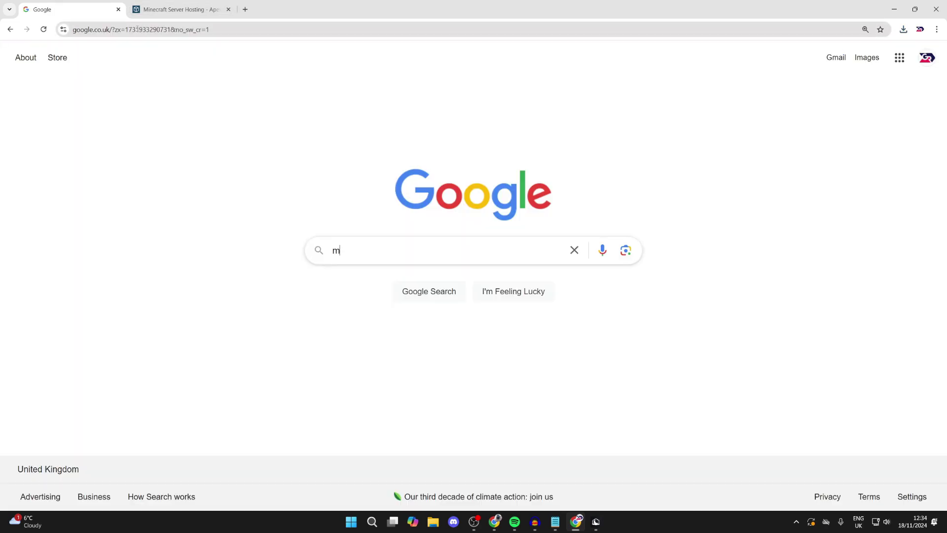
text(inecraft fabric)
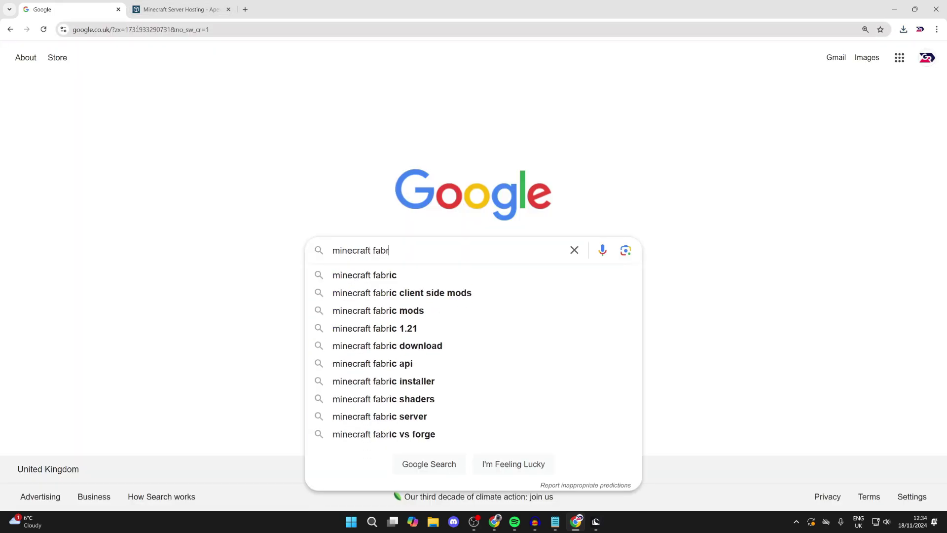
key(Return)
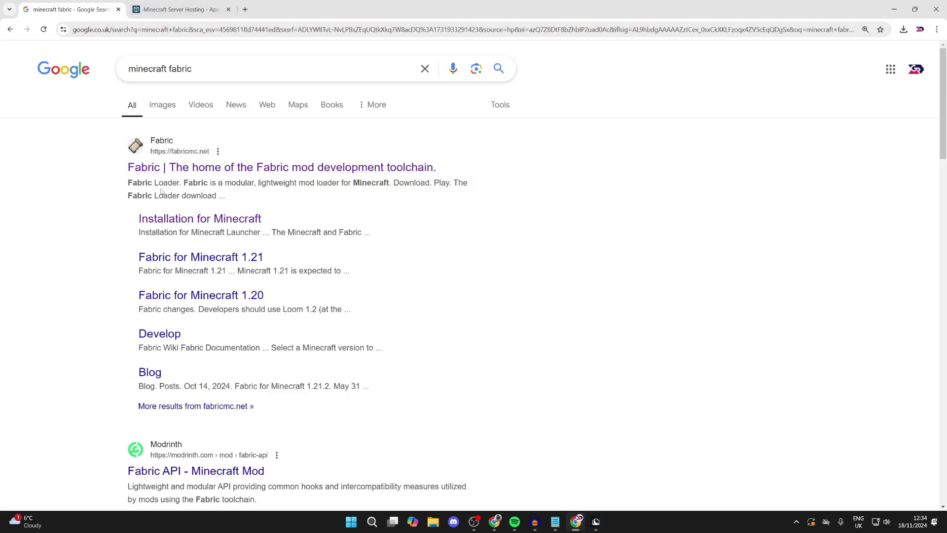
Open the official Fabric website and download the Fabric installer for Windows.
click(177, 168)
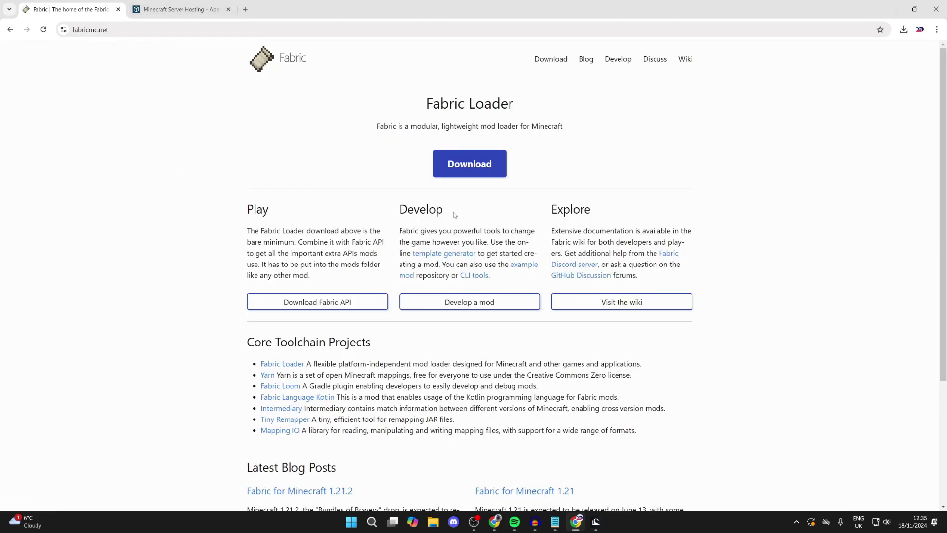
click(486, 168)
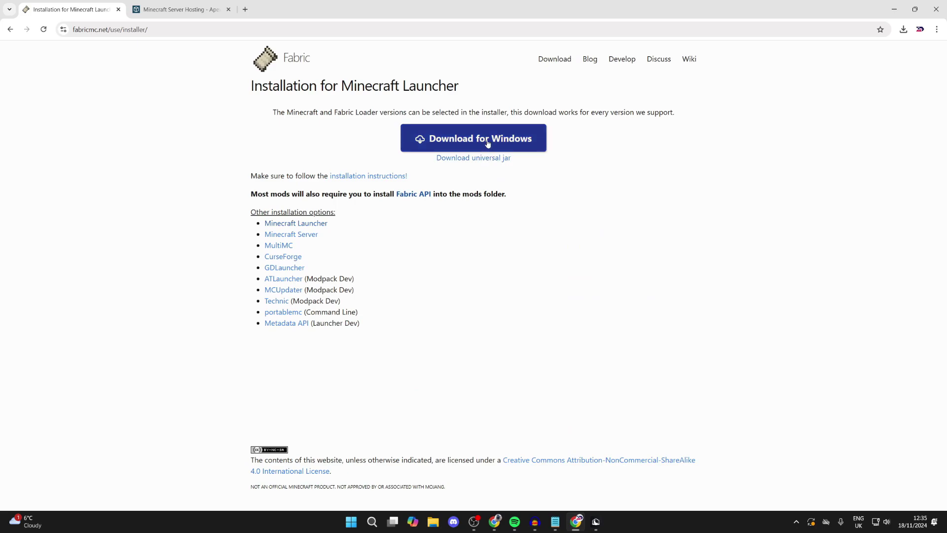
click(488, 140)
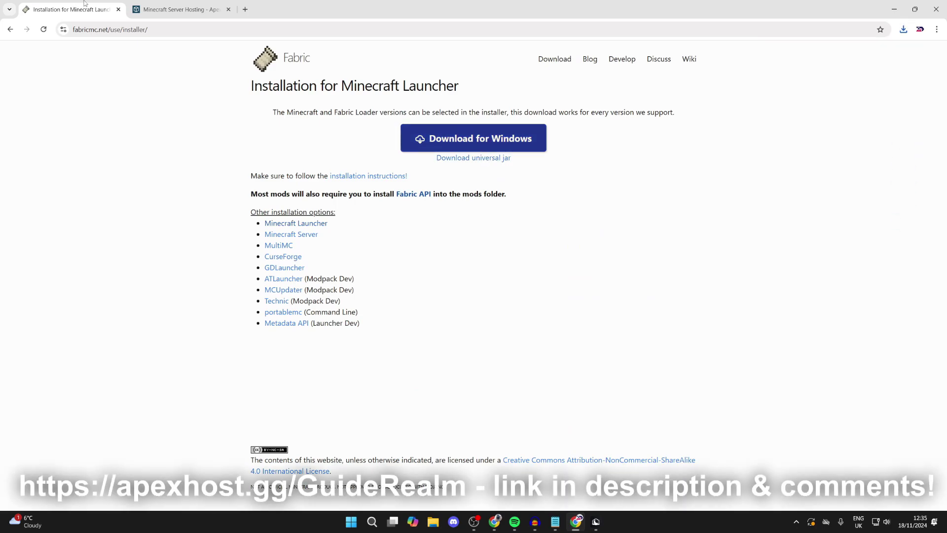
Examine the first-invoice discount and the hosting features on the Apex Hosting page.
click(162, 3)
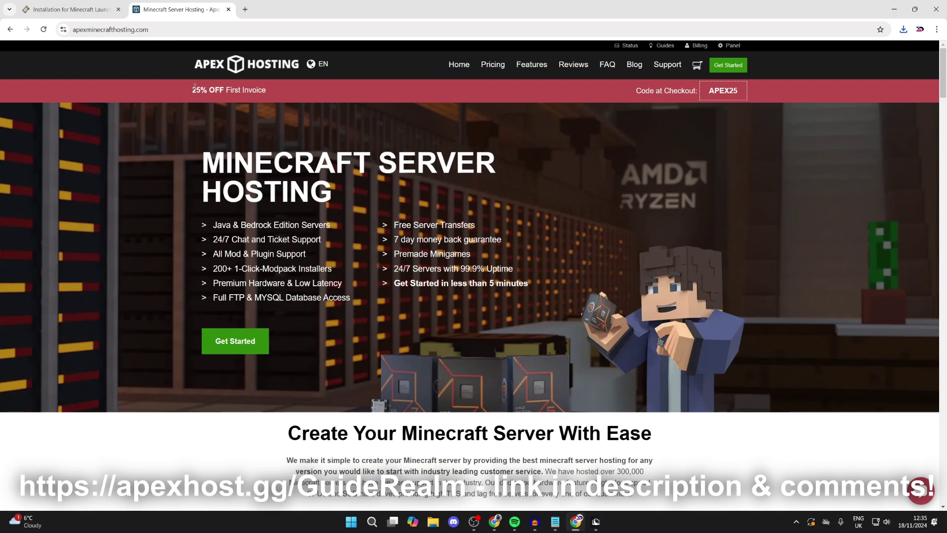
drag(194, 87, 266, 90)
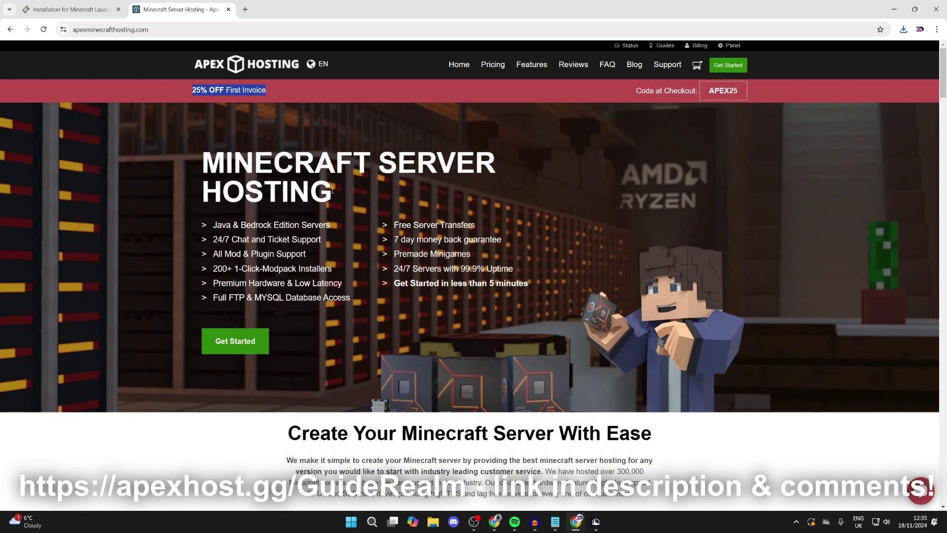
scroll(319, 192, down, 5)
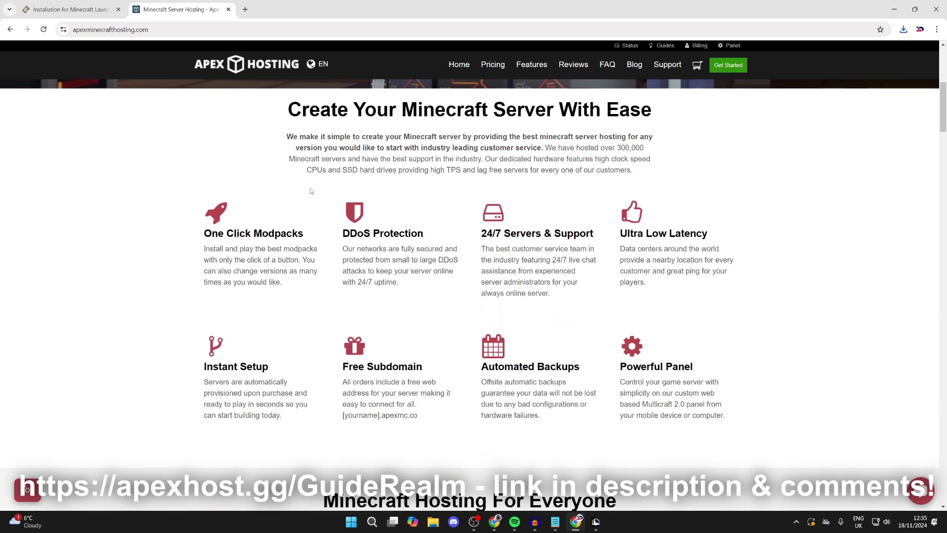
scroll(309, 186, down, 1)
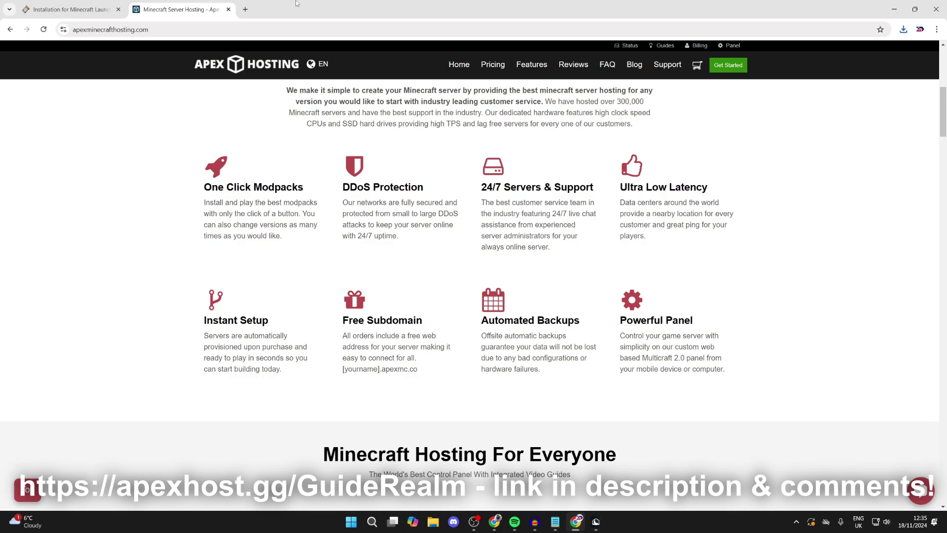
Minimize the browser and run fabric-installer-1.0.1 (5).exe from the Downloads folder in File Explorer.
click(894, 9)
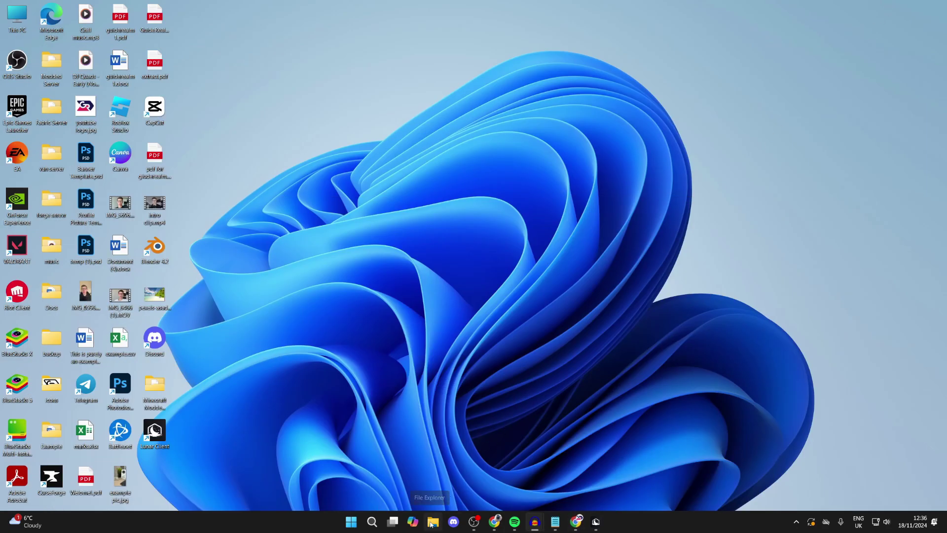
click(432, 521)
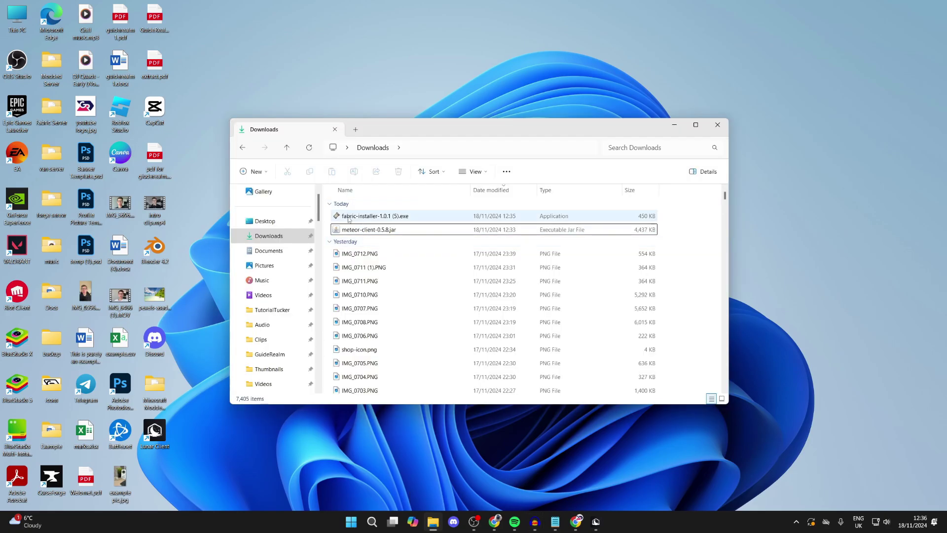
double_click(395, 217)
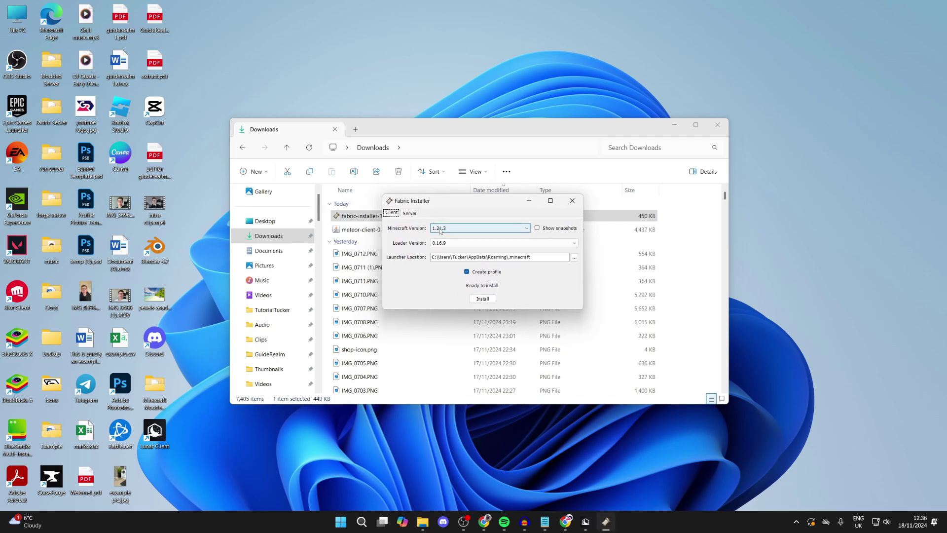
Install the Fabric client for Minecraft version 1.21.1 and close the installer.
click(441, 229)
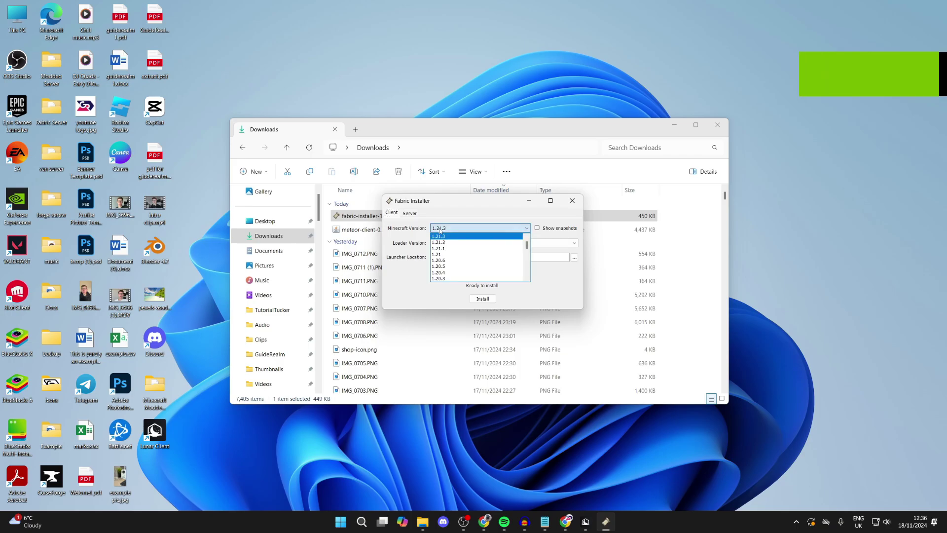
click(444, 227)
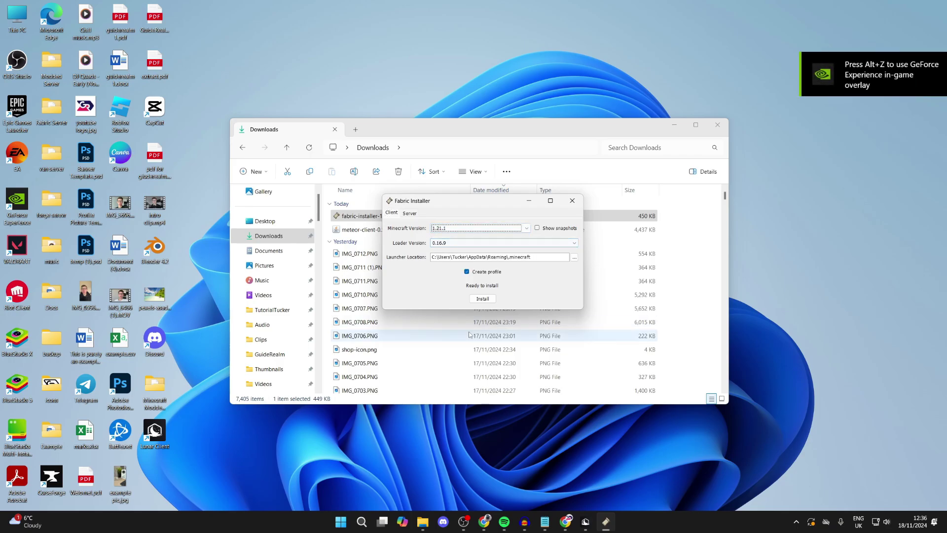
click(483, 299)
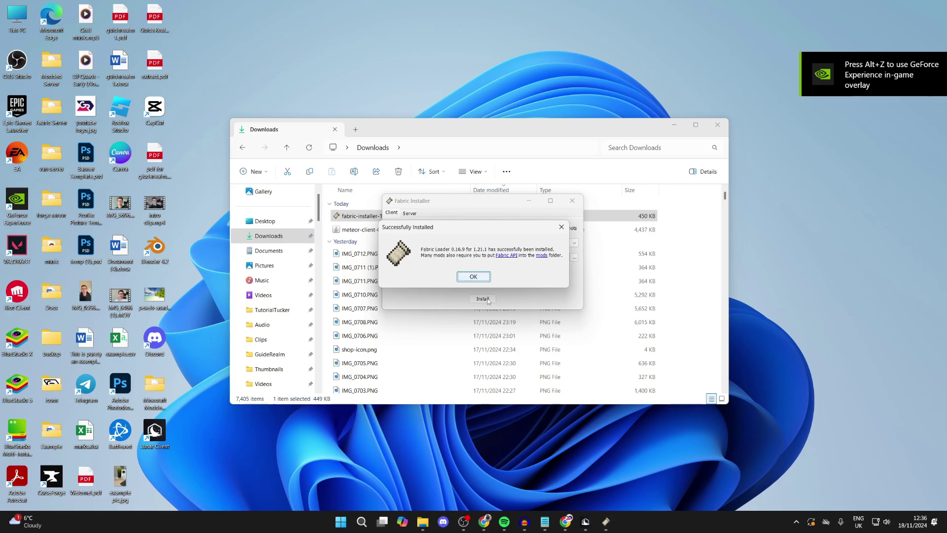
click(484, 278)
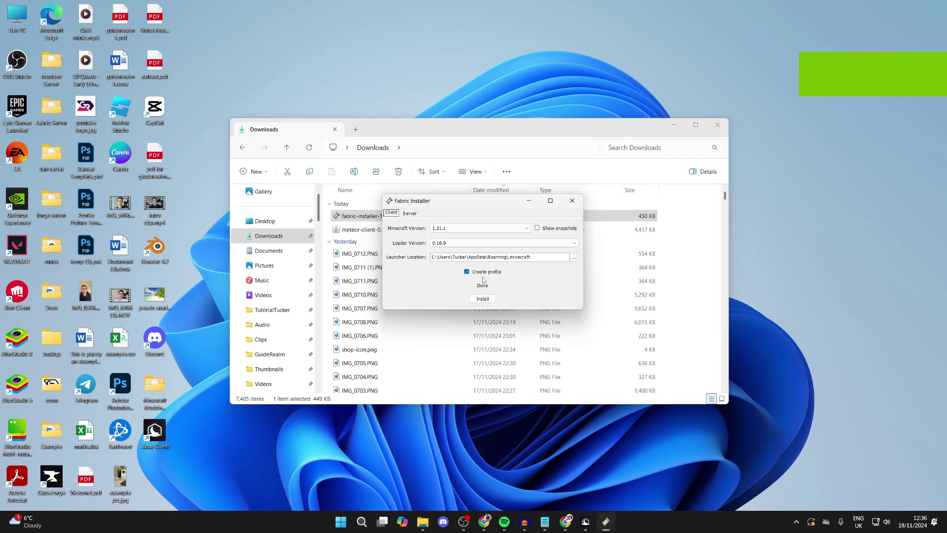
click(572, 200)
Search Windows for "mine" and launch the Minecraft Launcher.
click(371, 522)
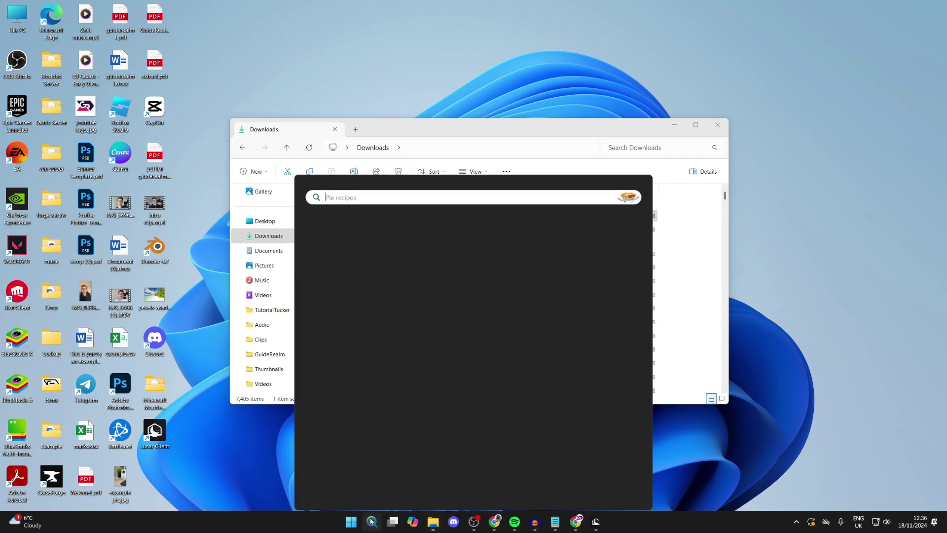
text(mine)
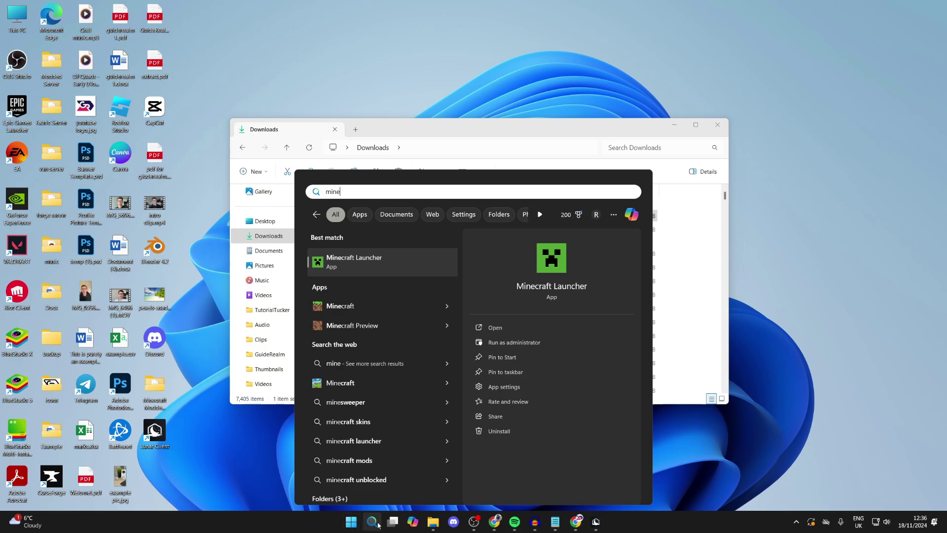
click(402, 261)
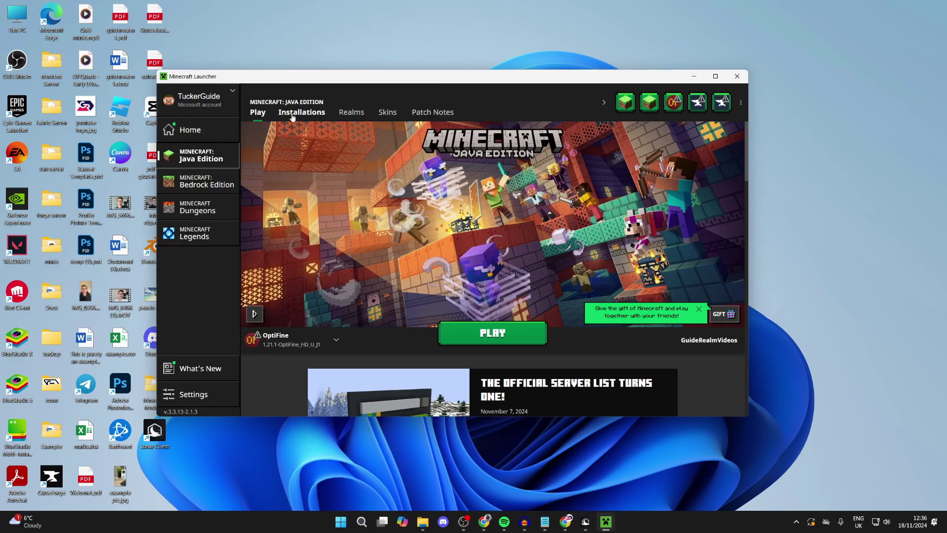
Find the Fabric Loader 1.21.1 entry among the Java Edition installations and open its game folder.
click(293, 116)
scroll(369, 184, down, 10)
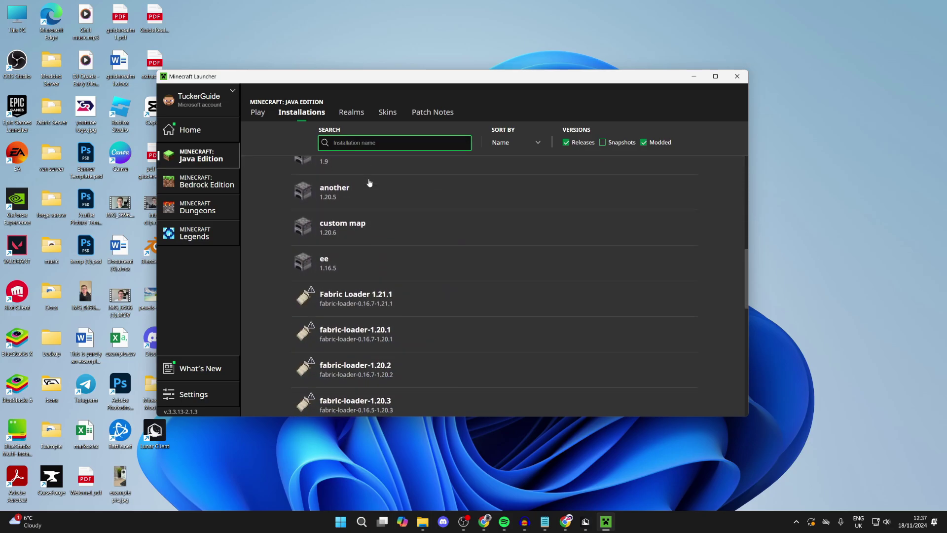
scroll(369, 184, down, 1)
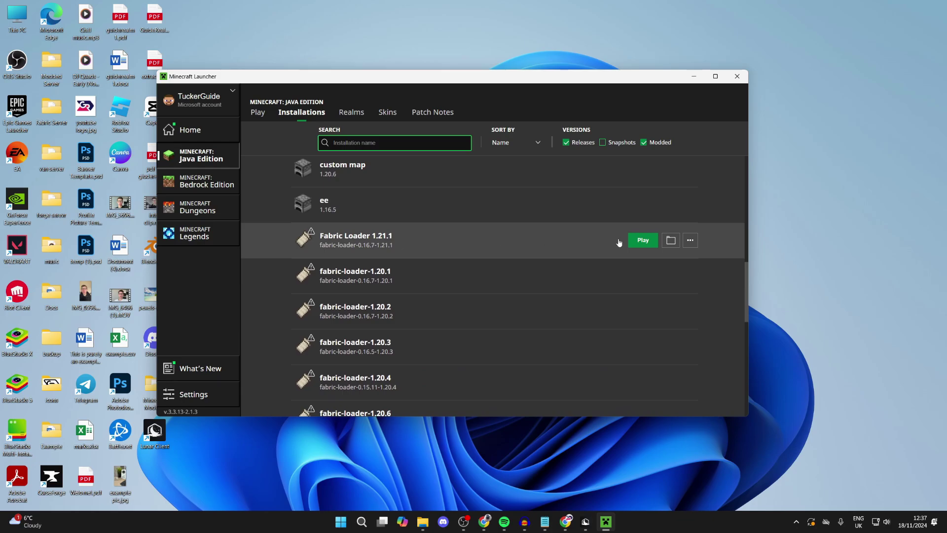
click(671, 241)
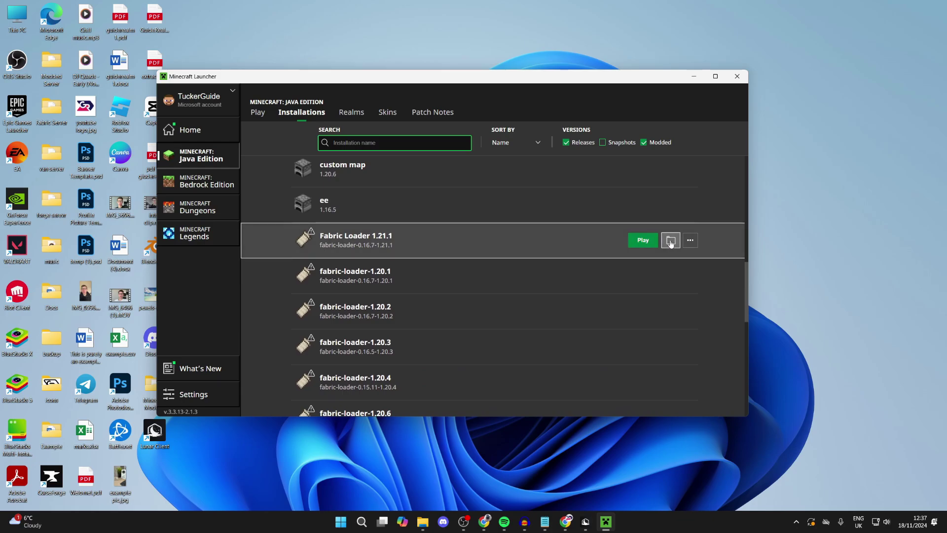
Open the mods folder inside the .minecraft game folder.
scroll(356, 350, down, 6)
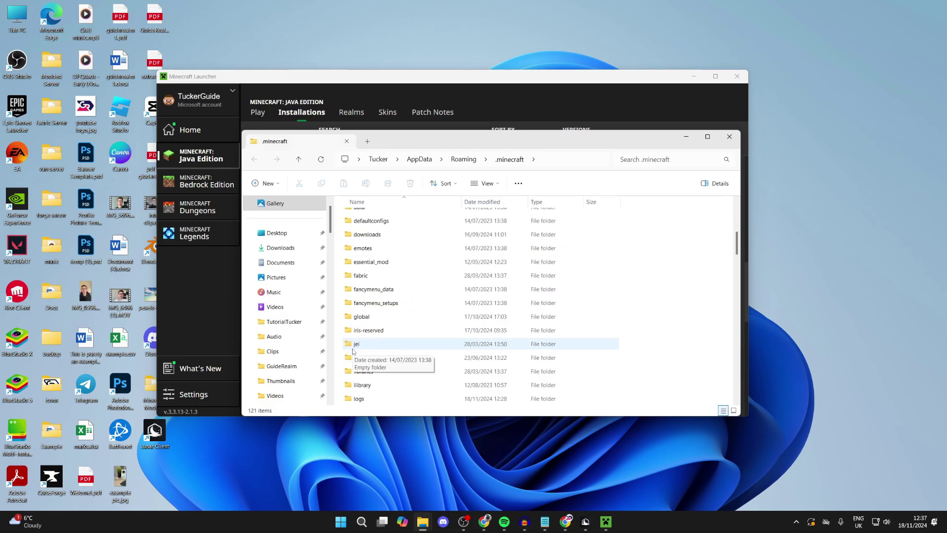
scroll(434, 362, down, 1)
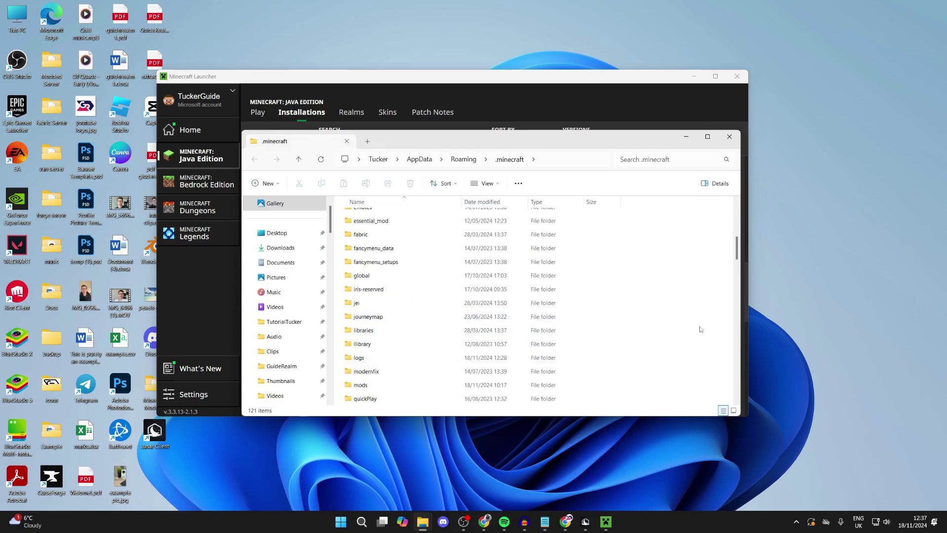
right_click(665, 311)
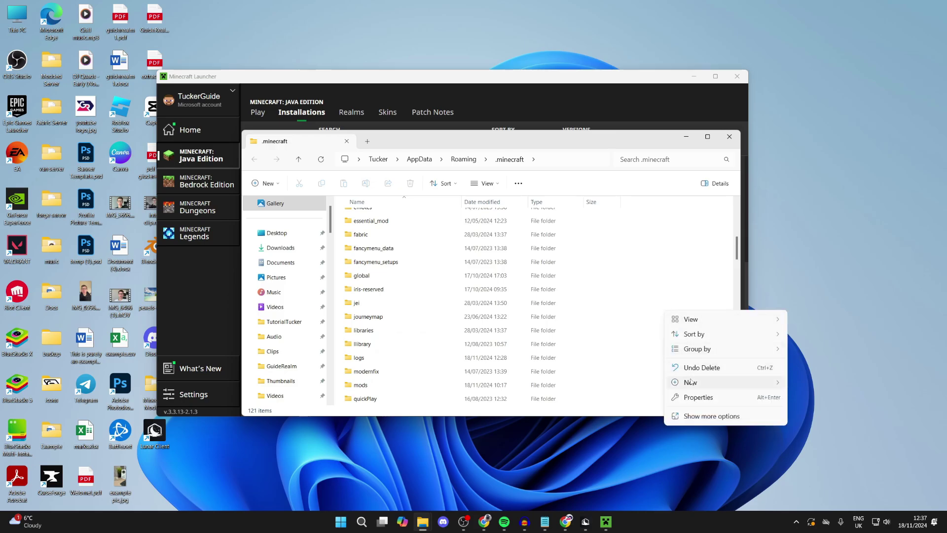
double_click(386, 388)
Bring up the Downloads folder beside the mods folder and move meteor-client-0.5.8.jar into mods.
mouse_move(422, 520)
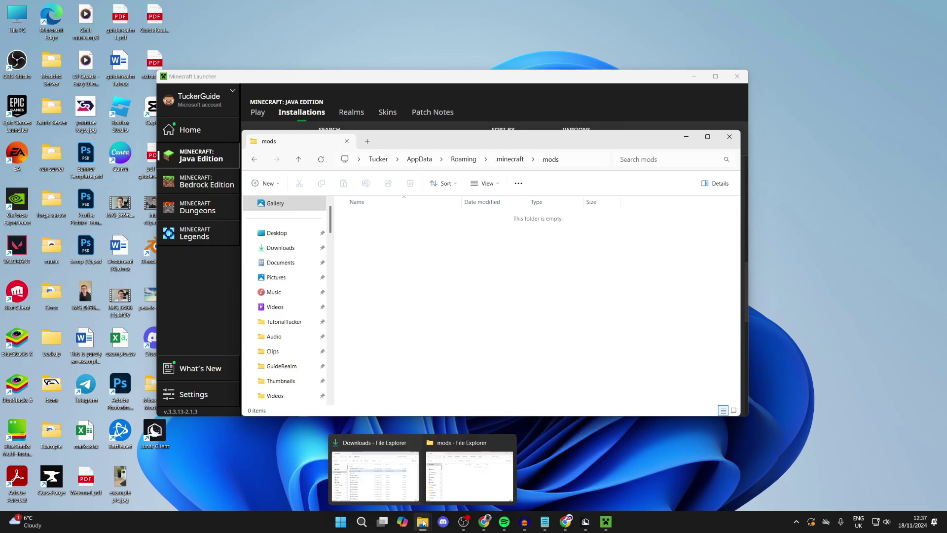
click(370, 476)
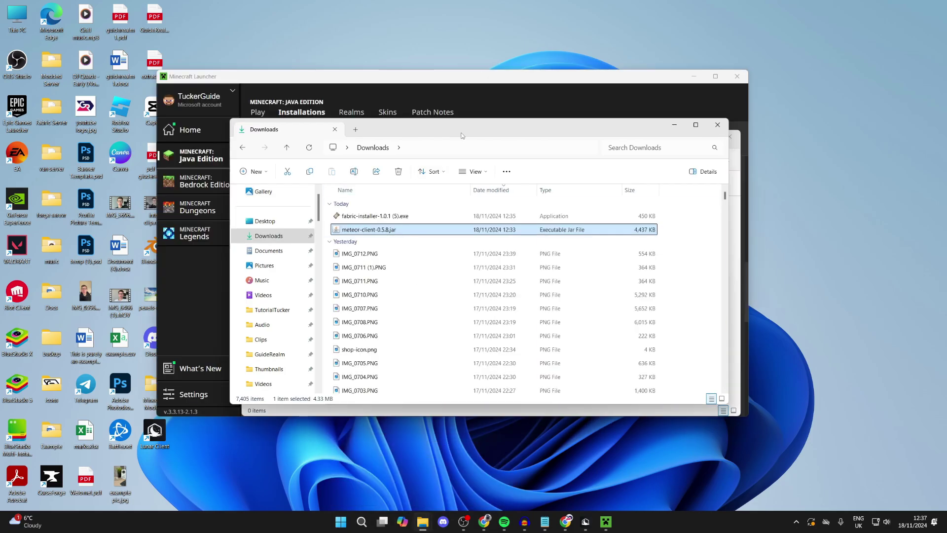
drag(460, 132, 642, 184)
drag(574, 280, 391, 254)
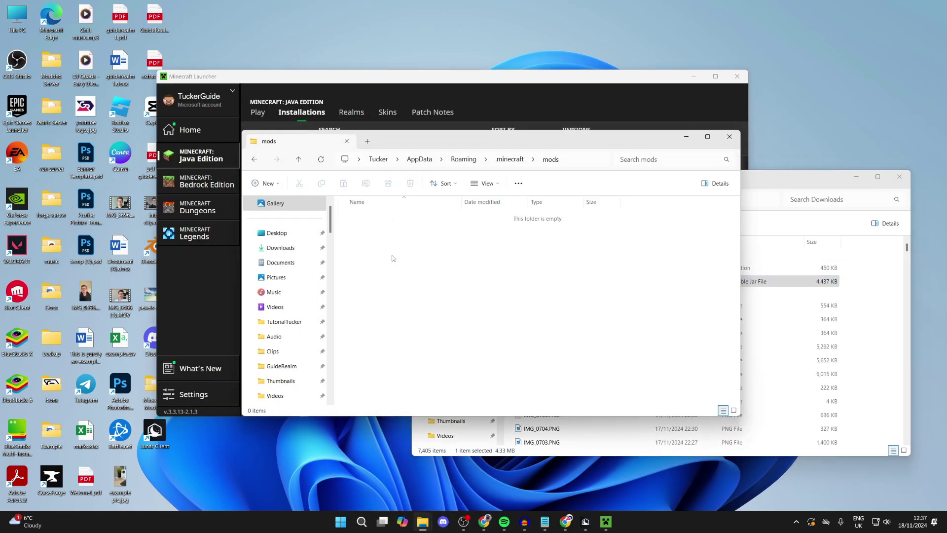
Return to the Minecraft Launcher, select the Fabric Loader 1.21.1 installation and launch the game.
click(449, 83)
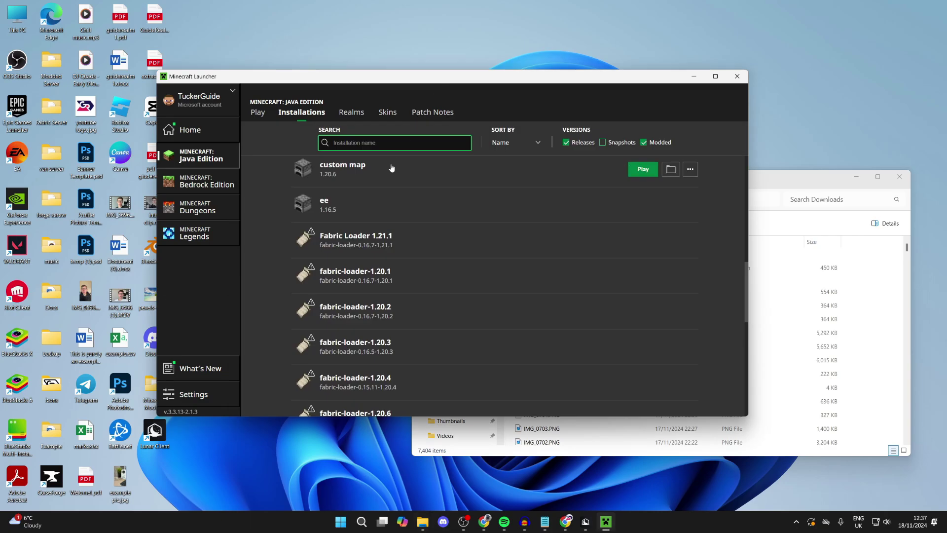
click(259, 114)
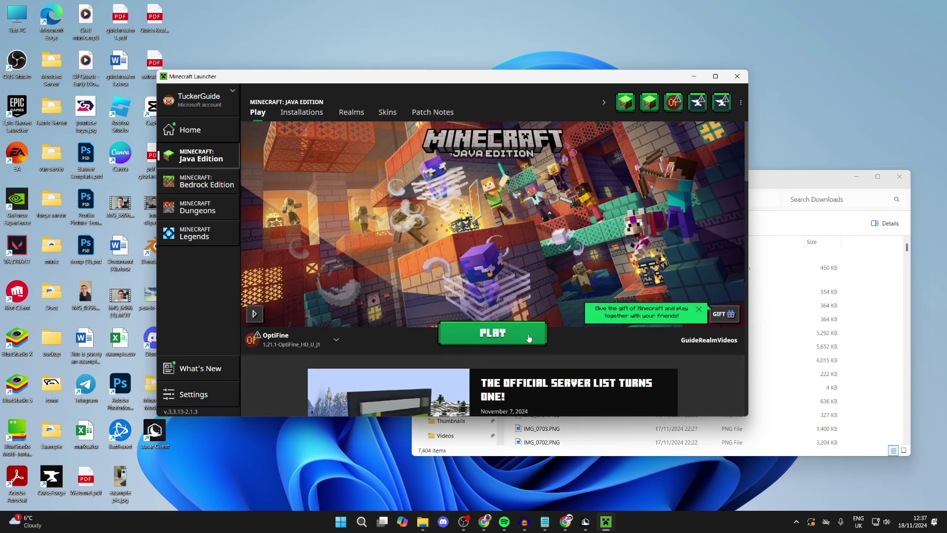
click(320, 340)
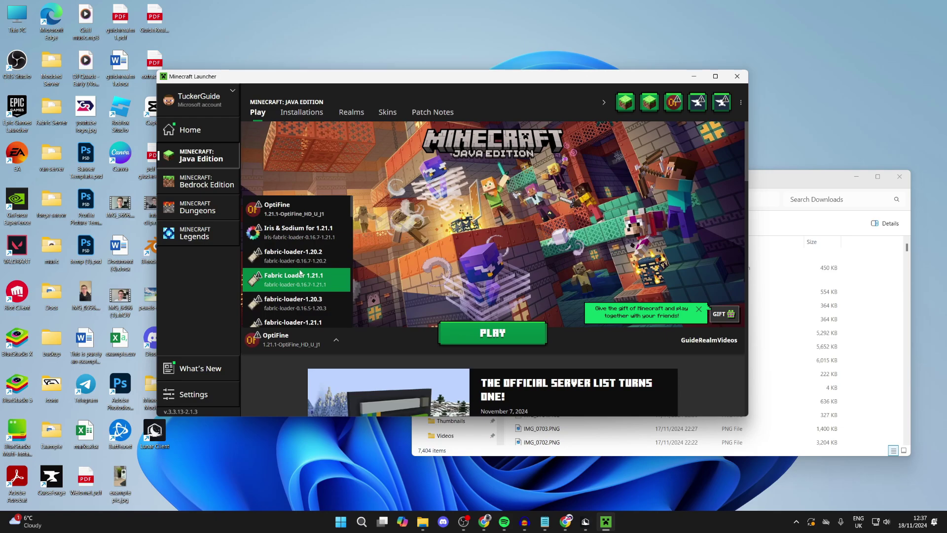
click(287, 280)
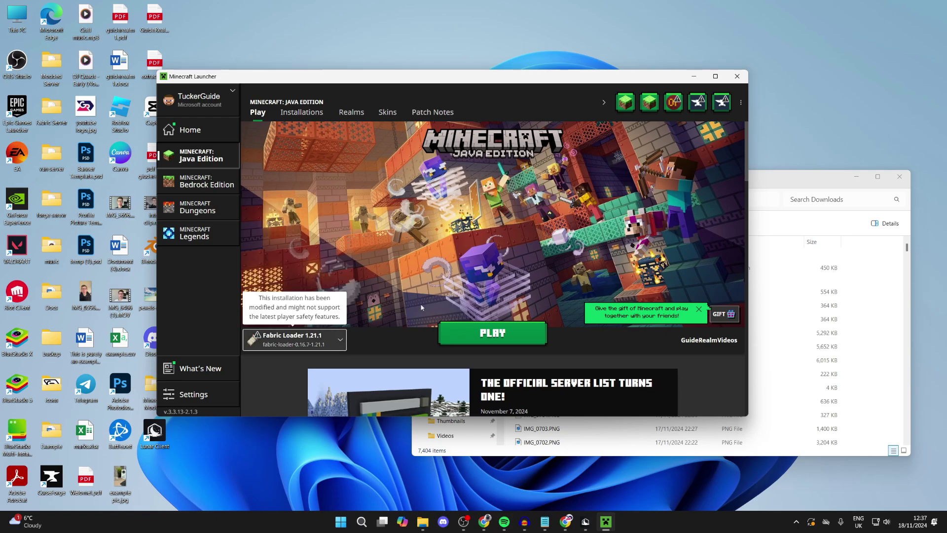
click(493, 333)
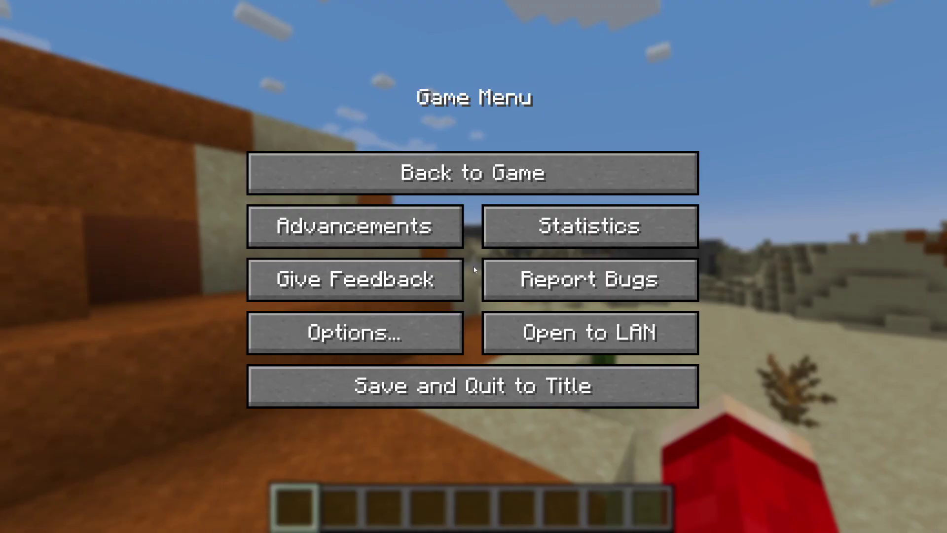
Resume the game, open the Meteor module menu and set High Jump's Jump Multiplier to 3.900.
key(Escape)
key(w)
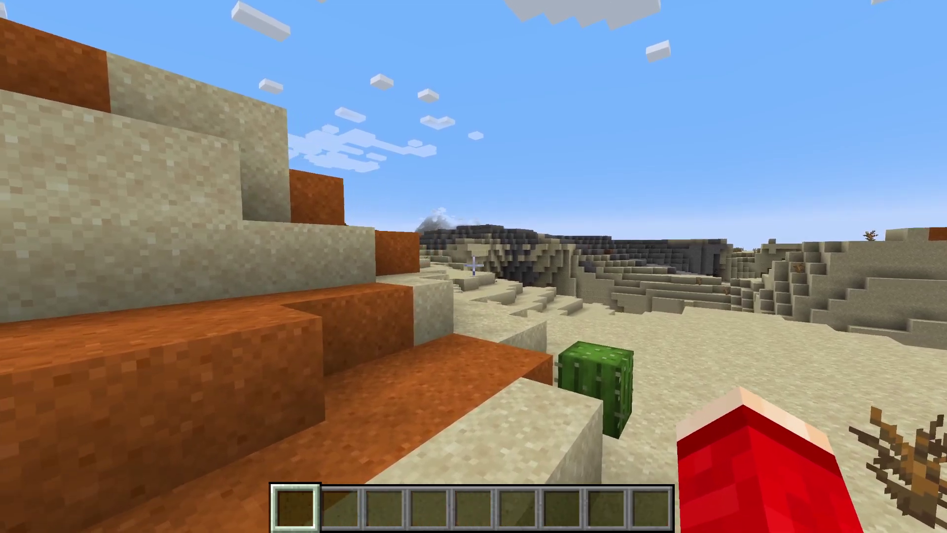
key(Shift_R)
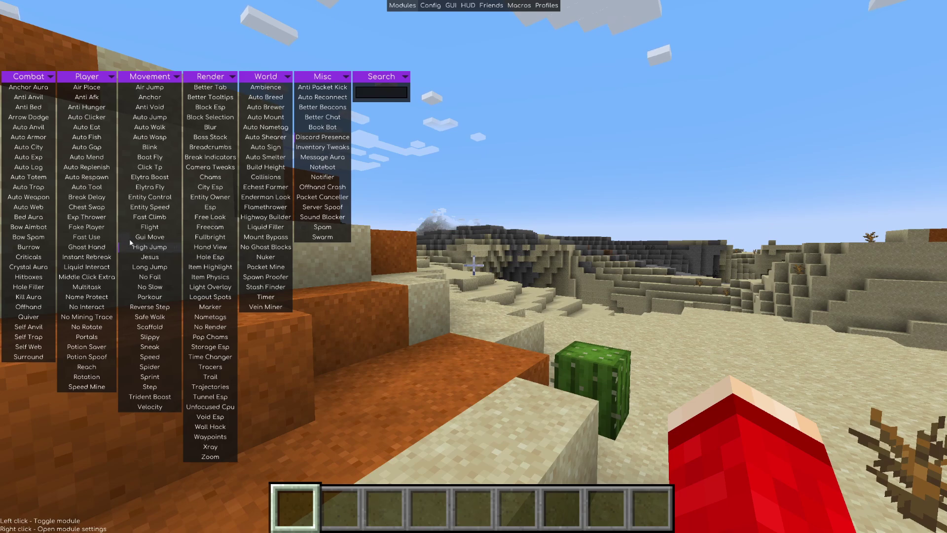
right_click(153, 247)
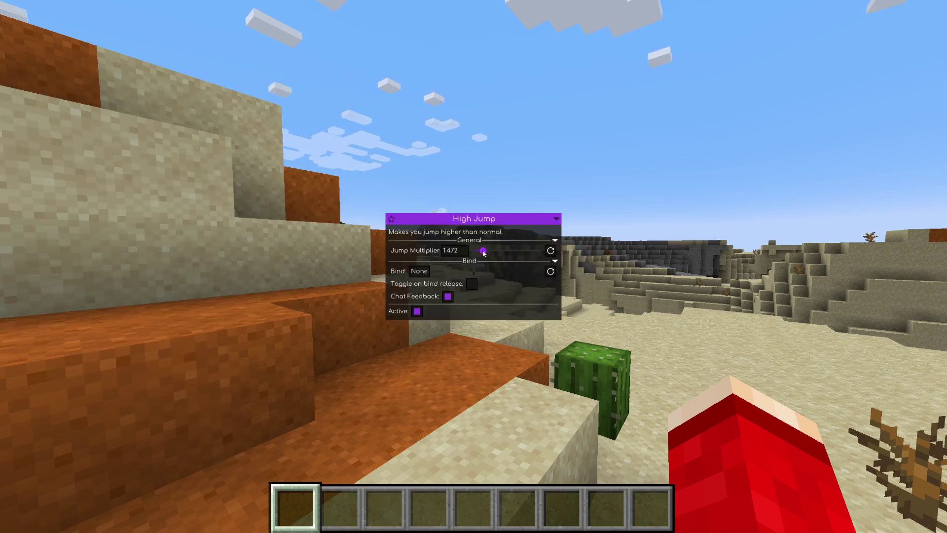
drag(484, 252, 500, 253)
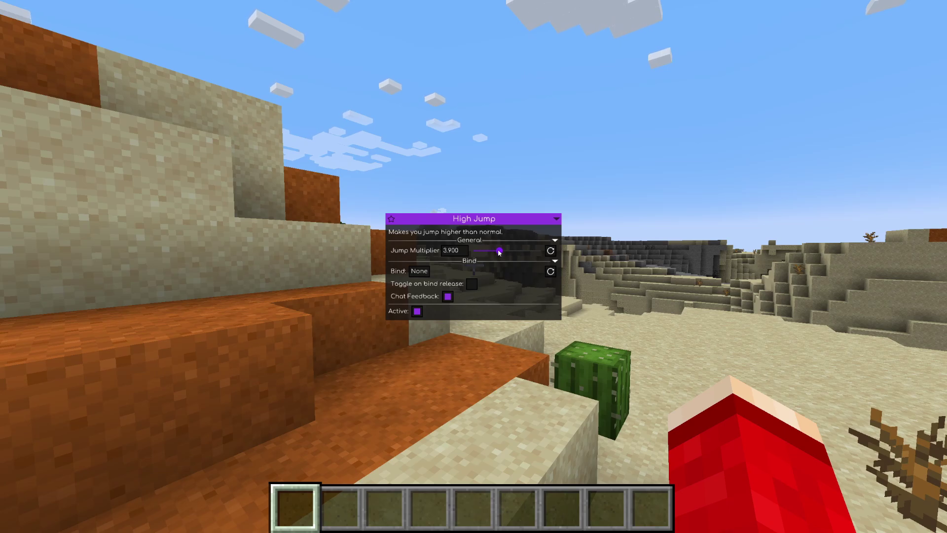
key(Escape)
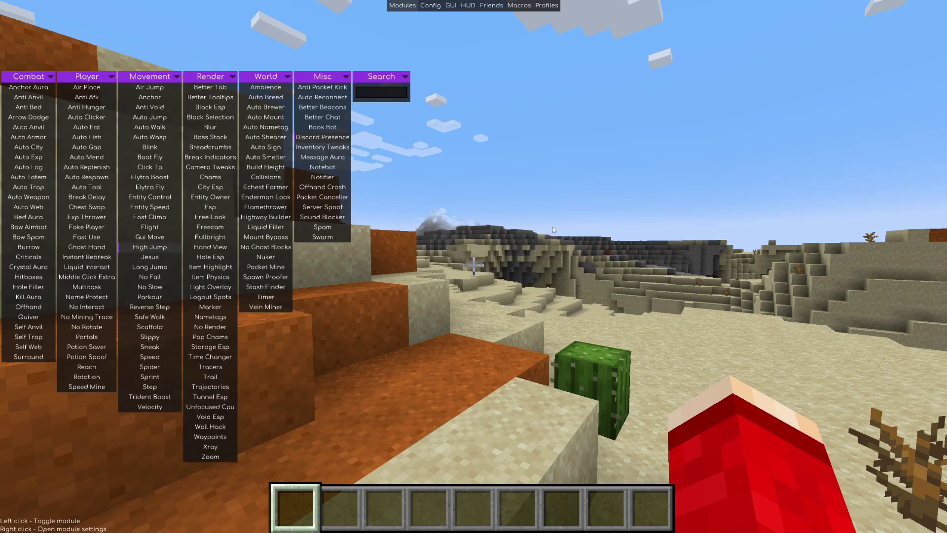
Close the module menu and jump several times in the world to test the High Jump module.
key(Escape)
key(space)
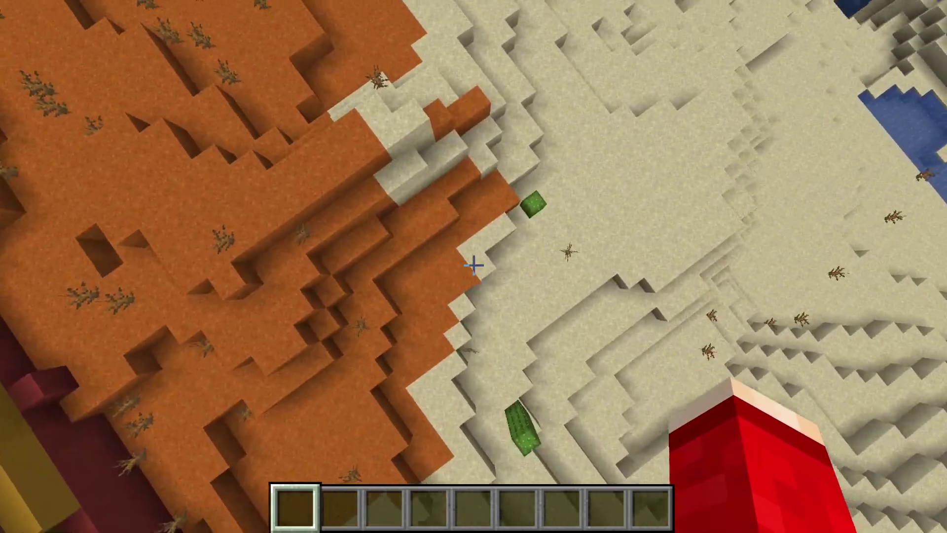
key(space)
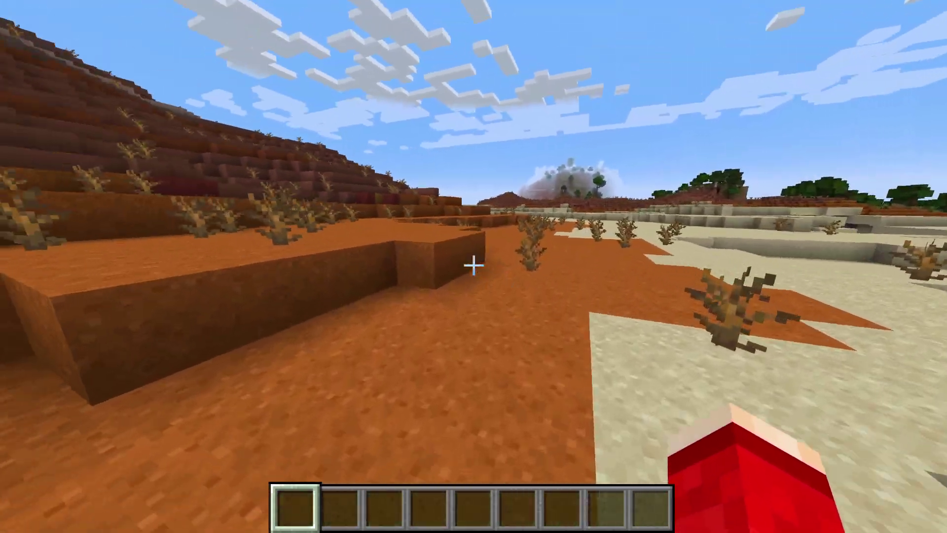
key(space)
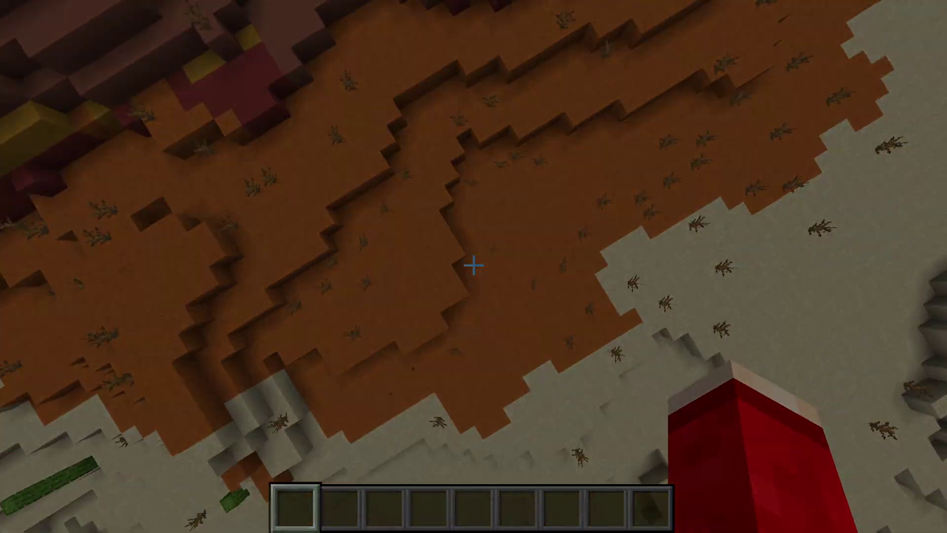